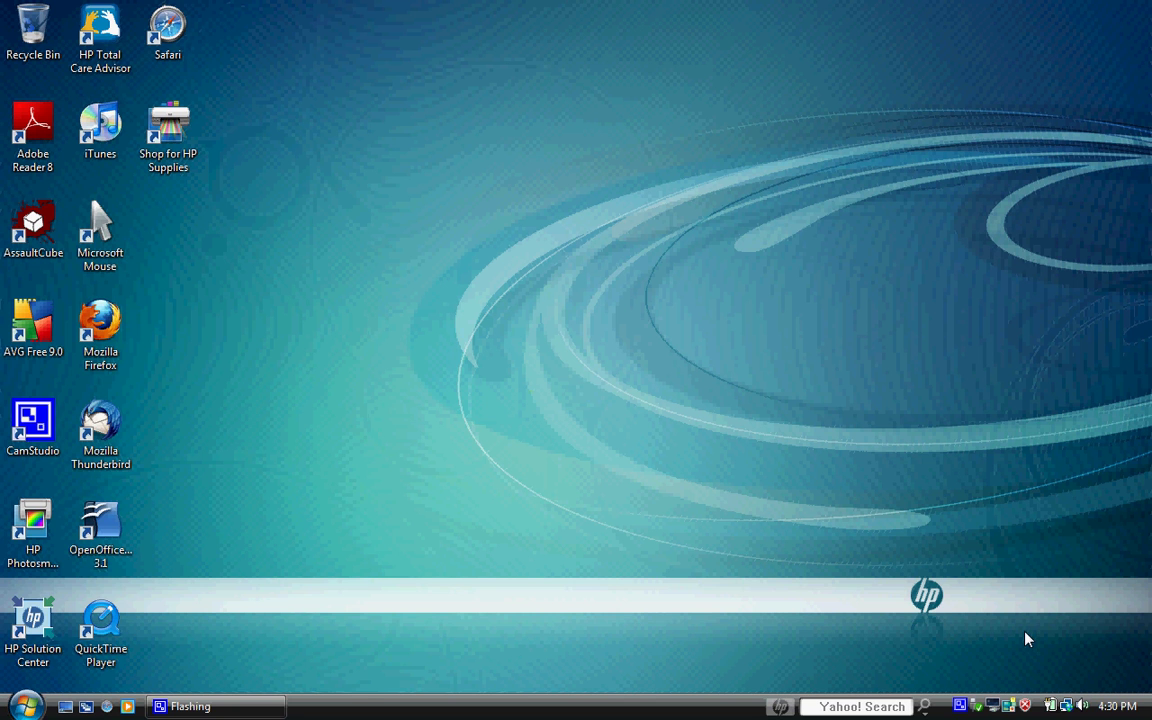
Go to Computer from the Start menu and open the iPod drive (H:)
key("super")
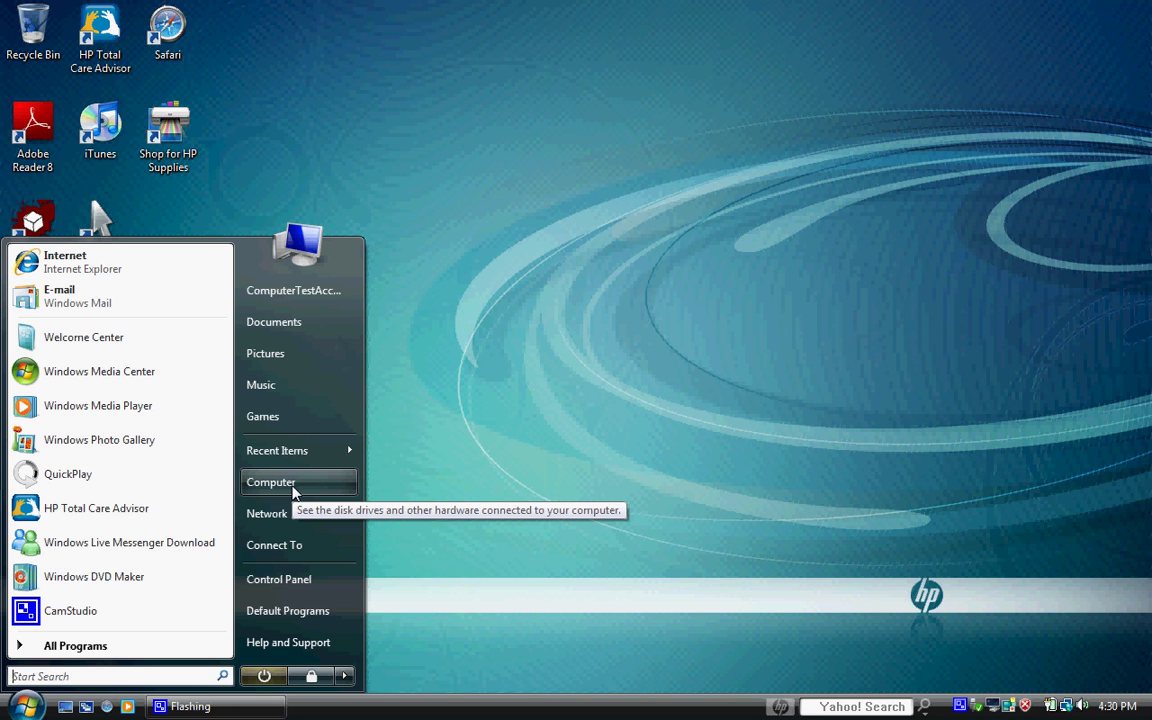
left_click(294, 489)
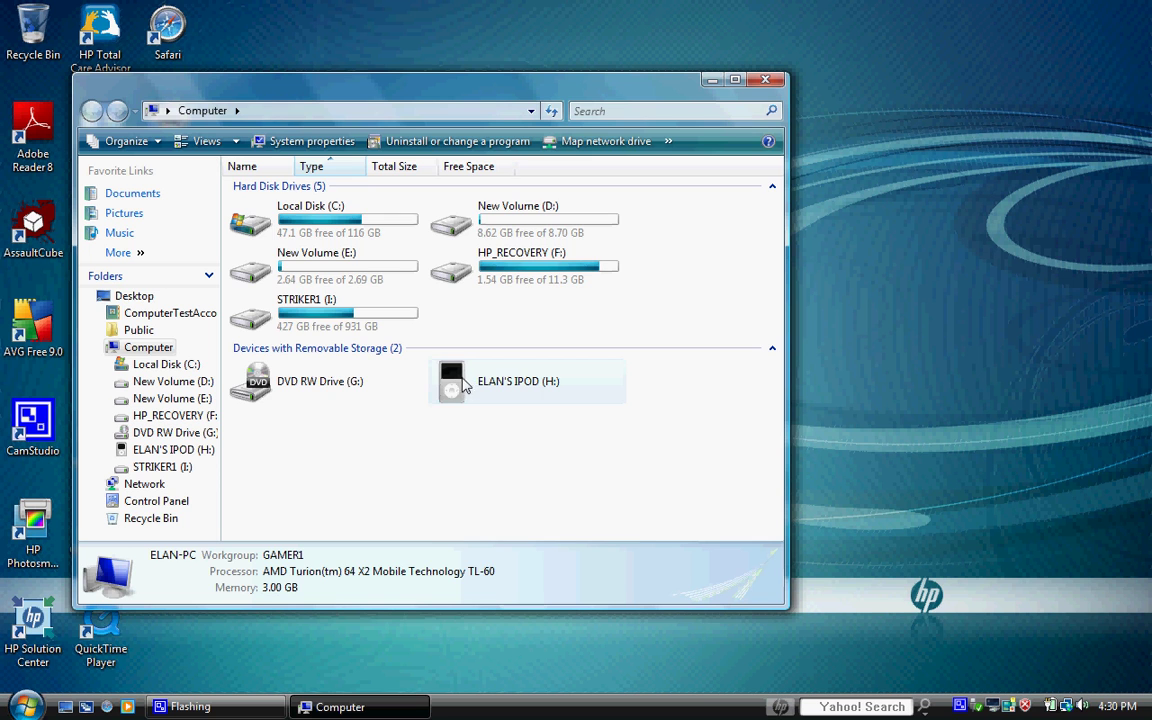
double_click(463, 386)
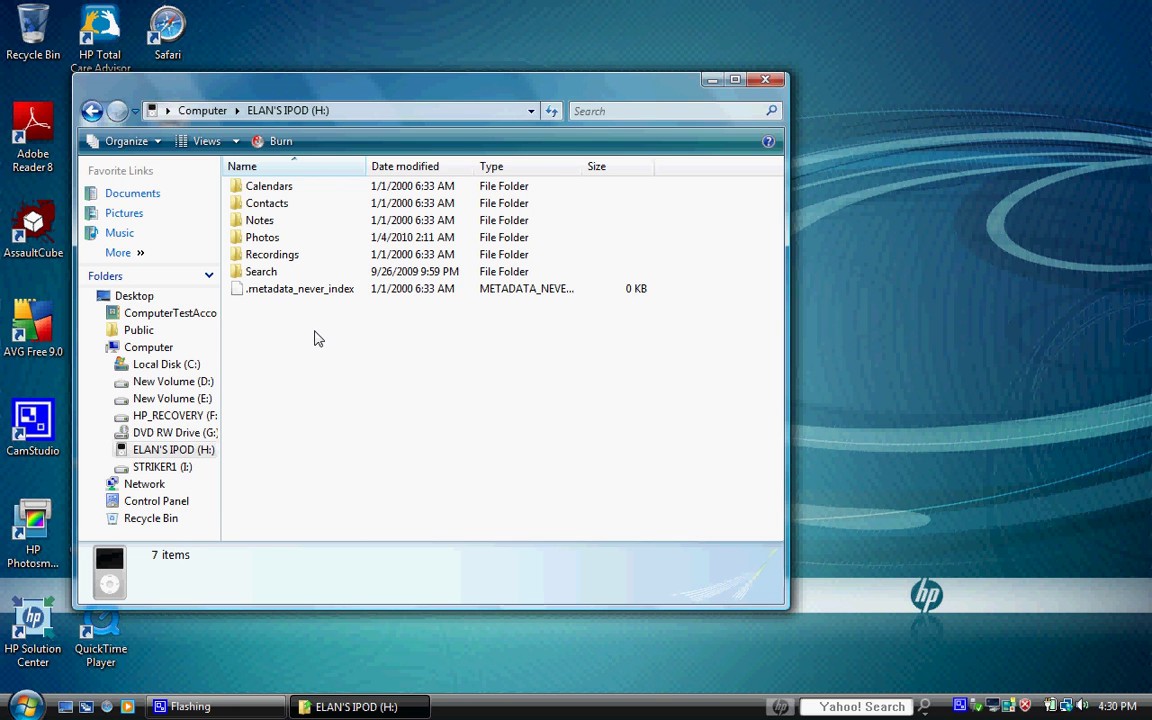
Turn on 'Show hidden files and folders' in Folder Options so iPod_Control appears
key("alt")
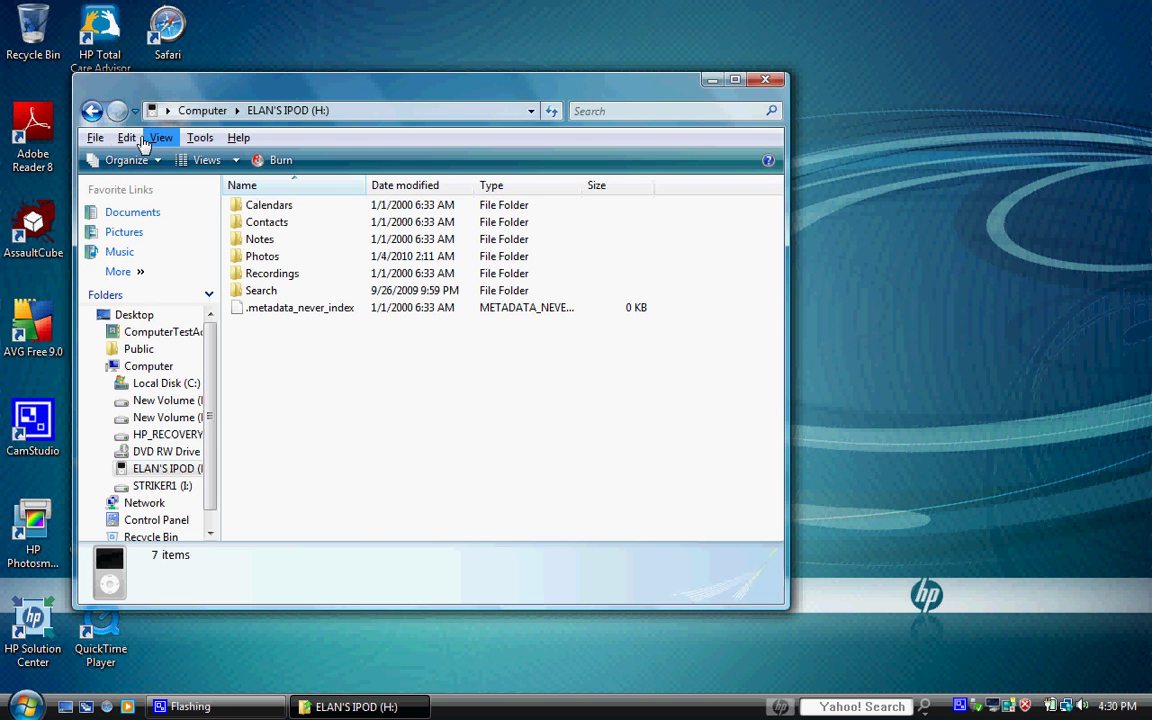
left_click(200, 140)
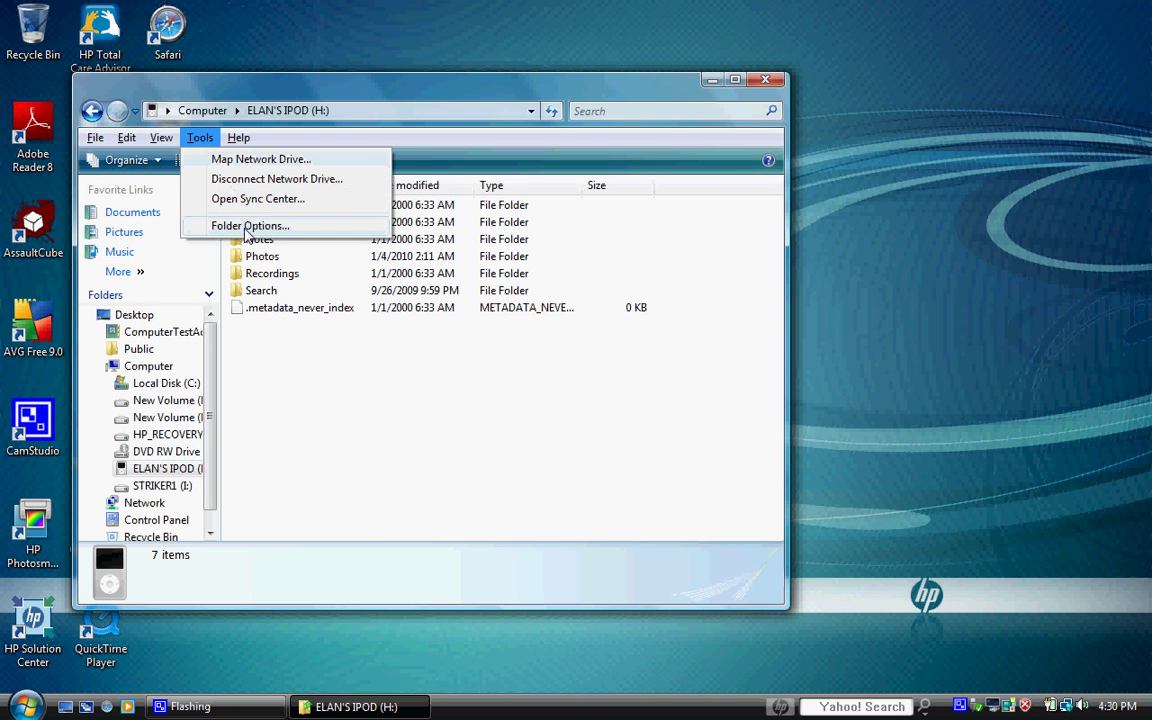
left_click(245, 226)
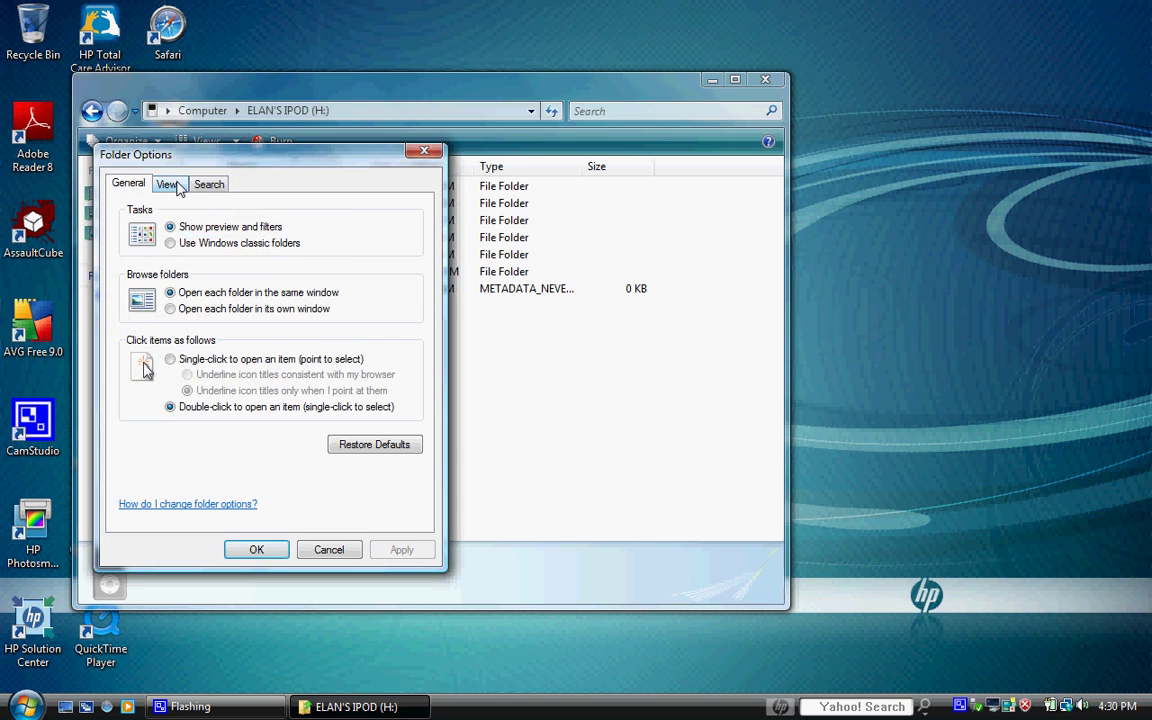
left_click(166, 183)
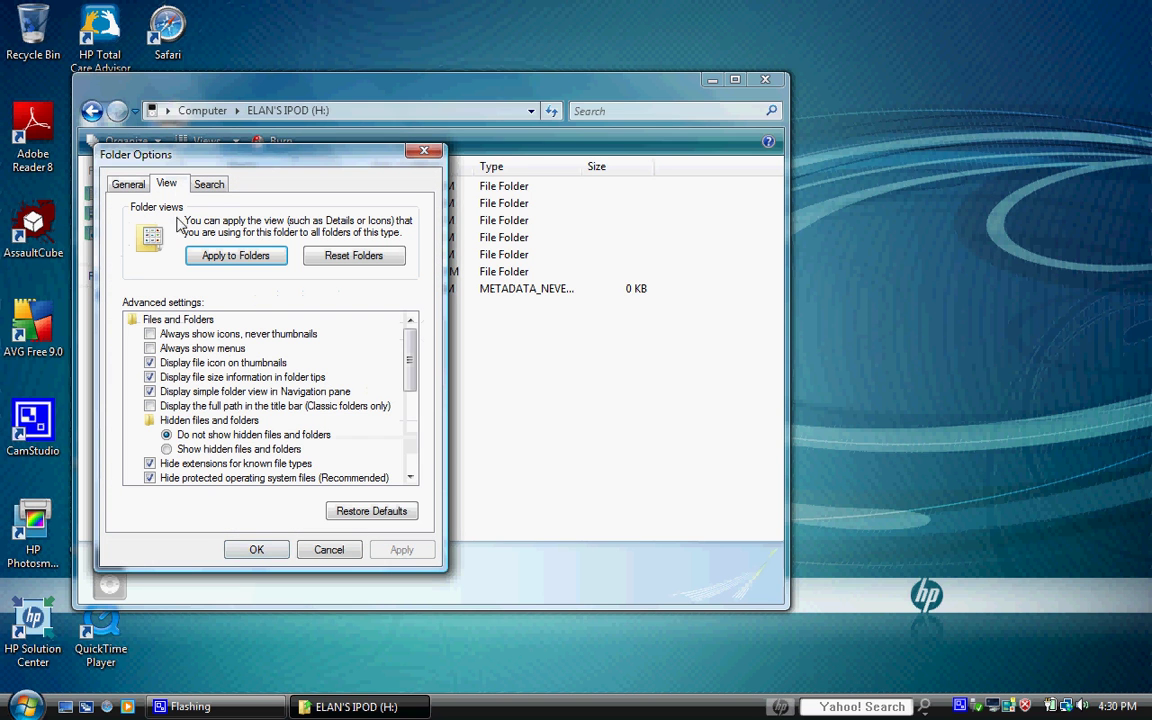
left_click(185, 451)
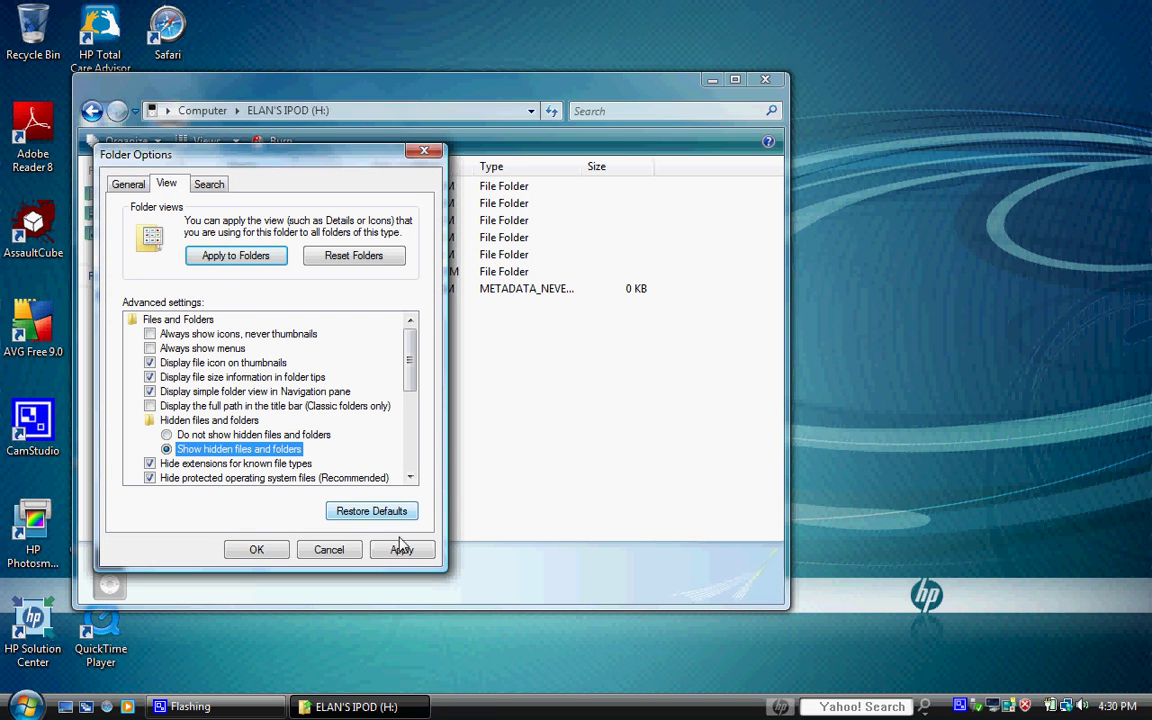
left_click(401, 551)
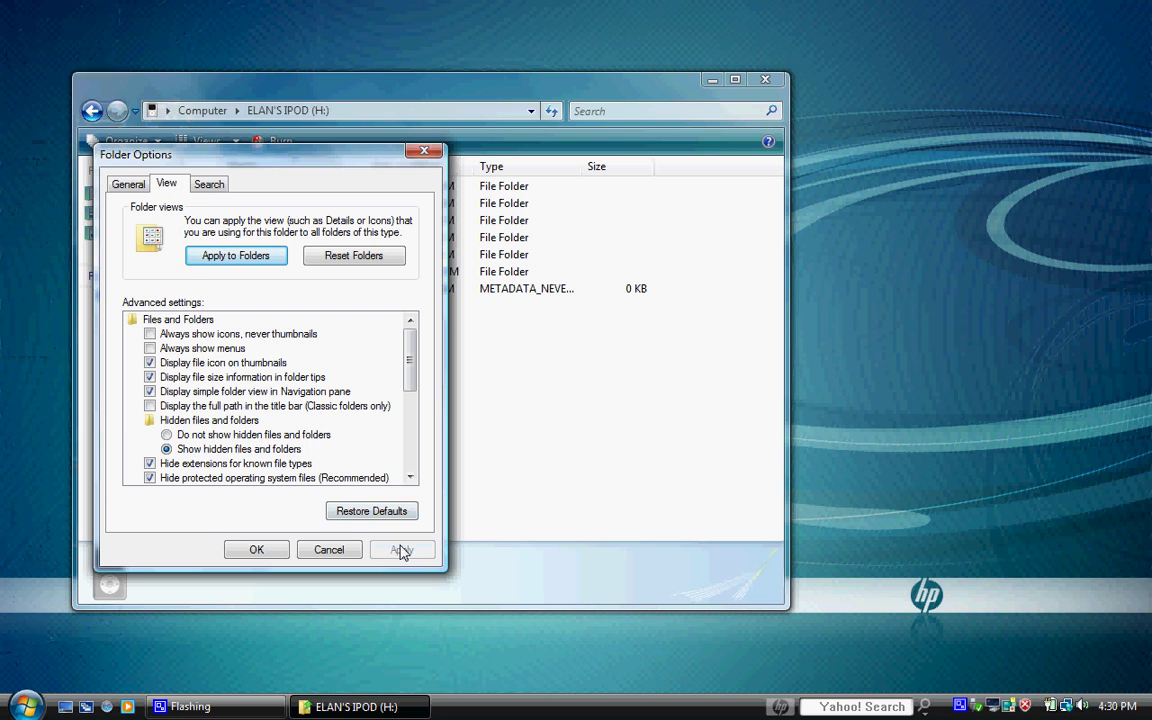
left_click(257, 549)
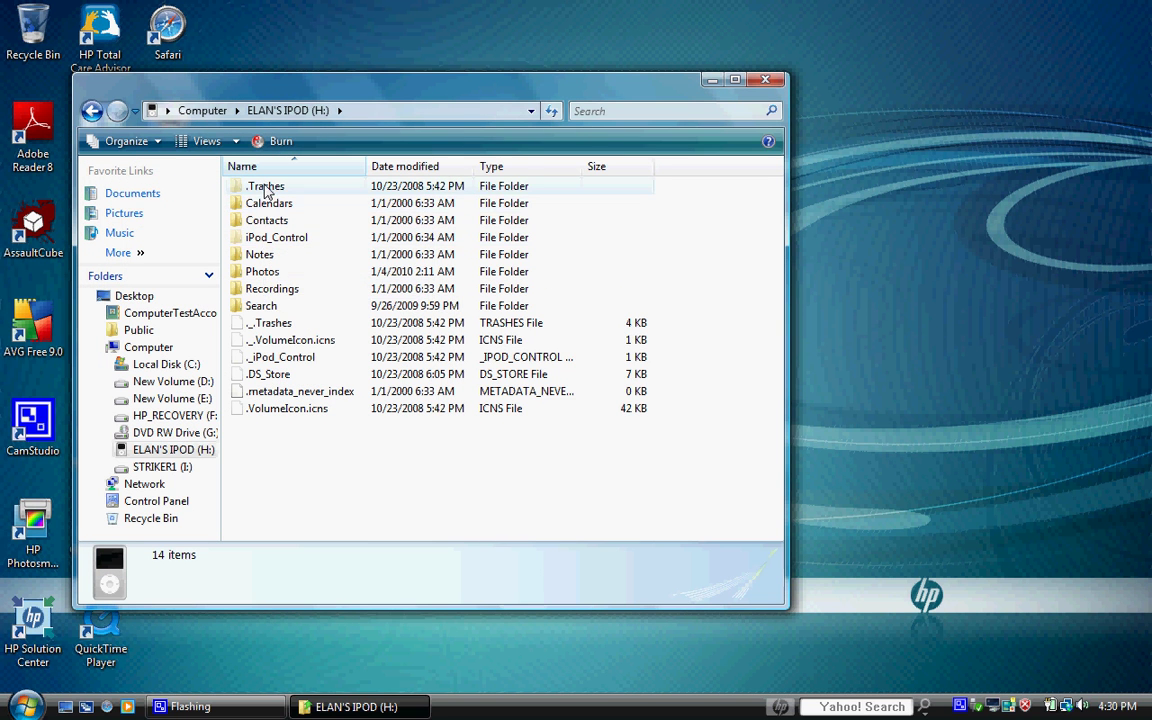
Open iPod_Control\Music in a maximized window and scroll down toward folder F48
double_click(288, 242)
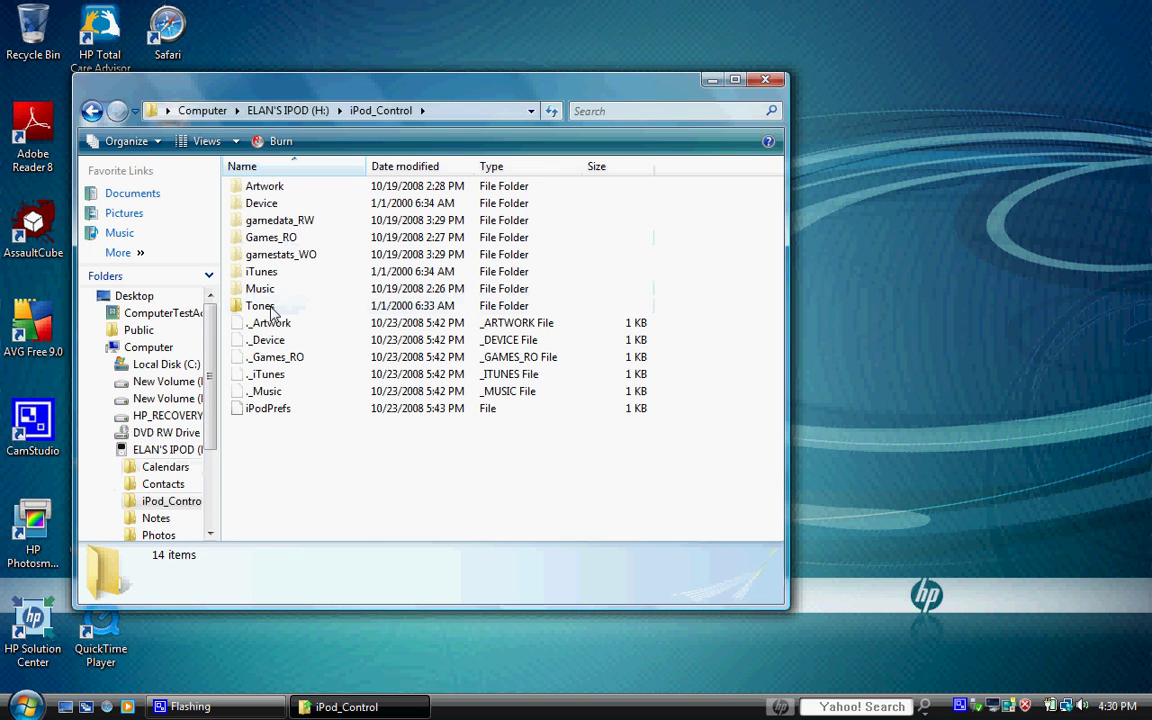
double_click(264, 289)
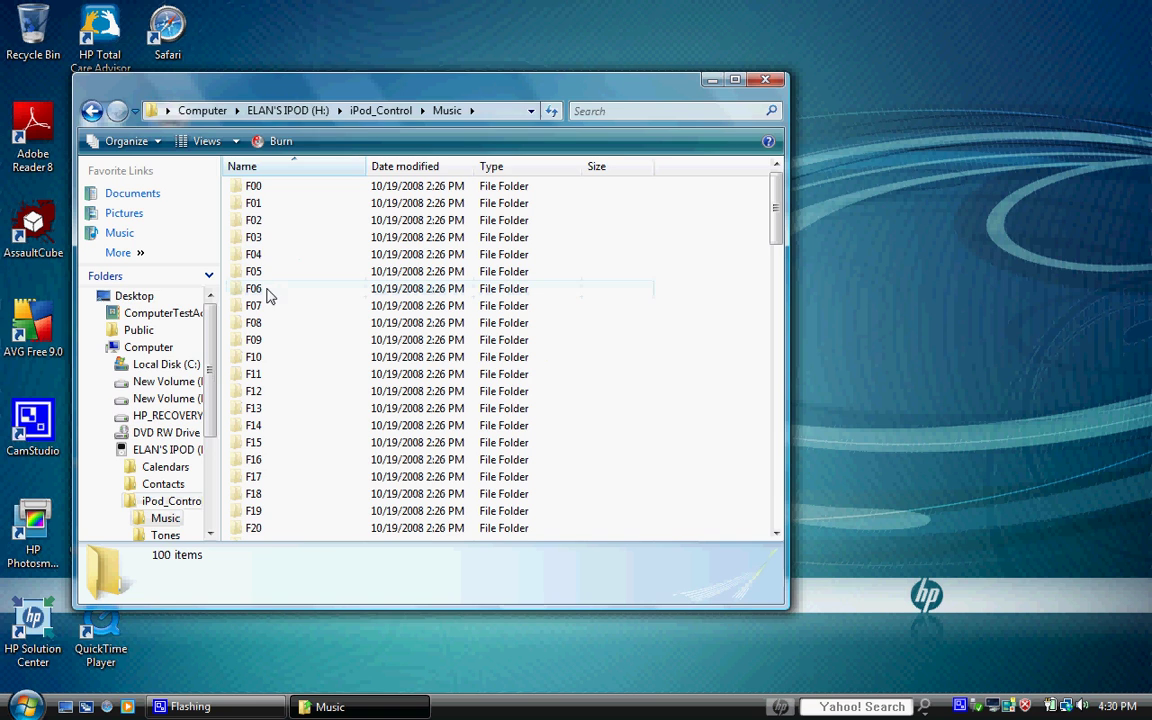
double_click(372, 88)
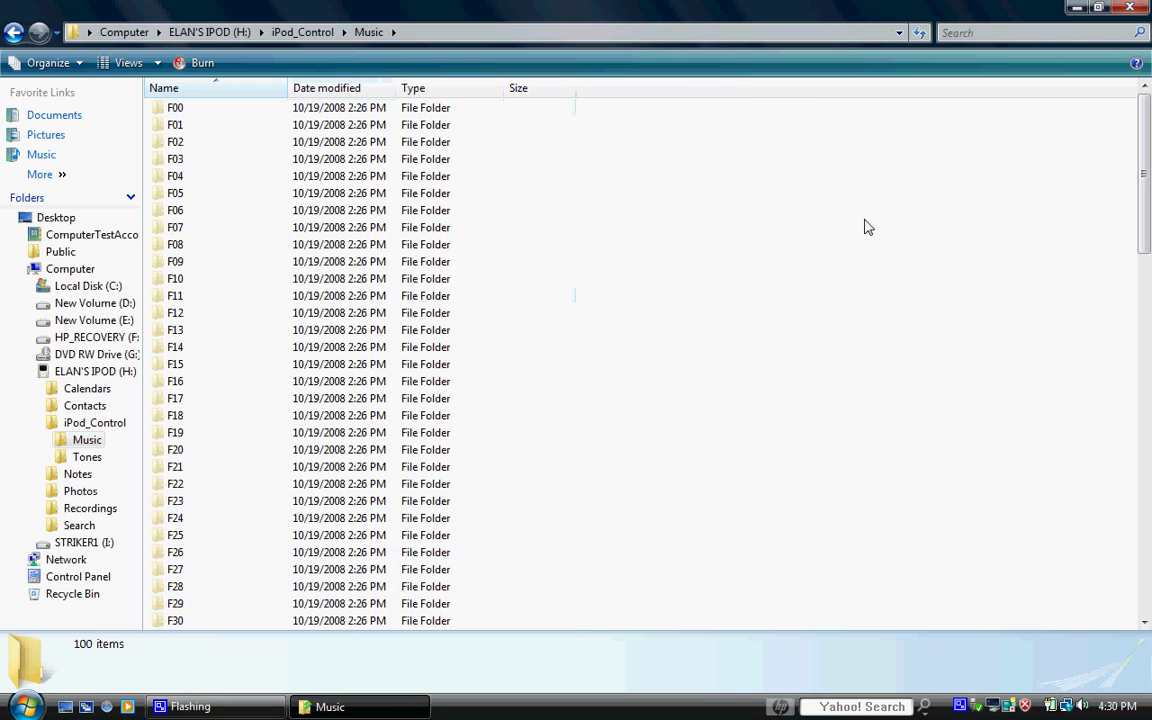
left_click_drag(1150, 116, 1142, 278)
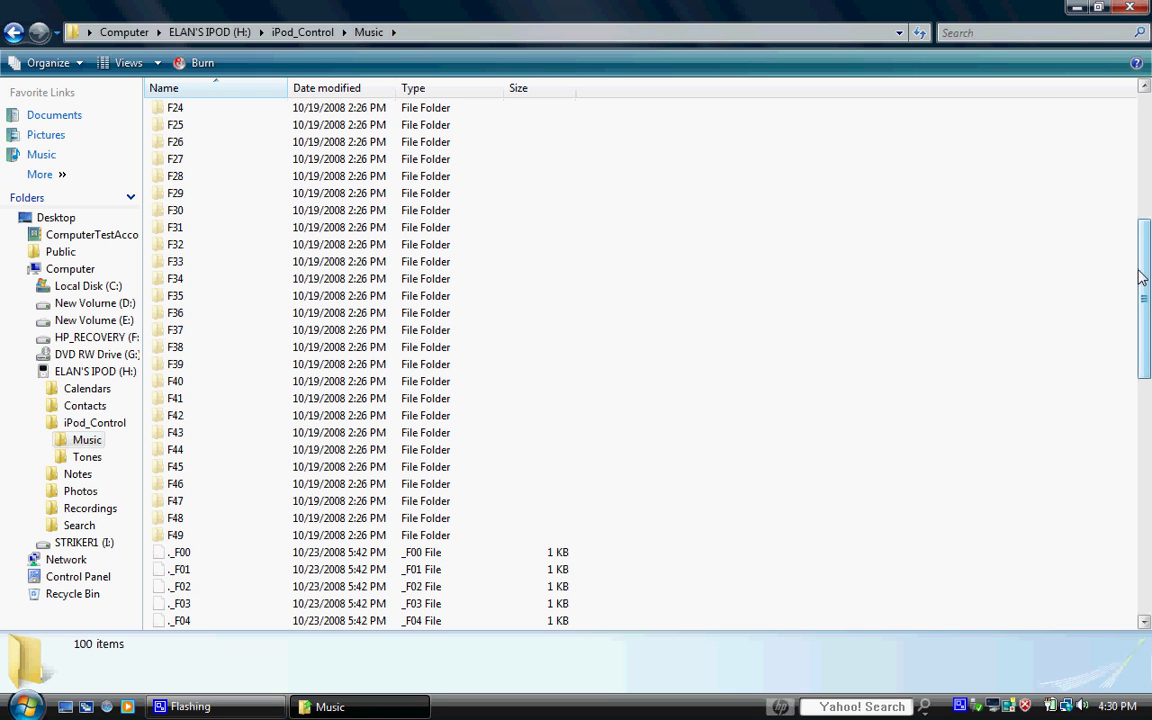
Copy the F48 folder from the iPod's Music folder
right_click(196, 536)
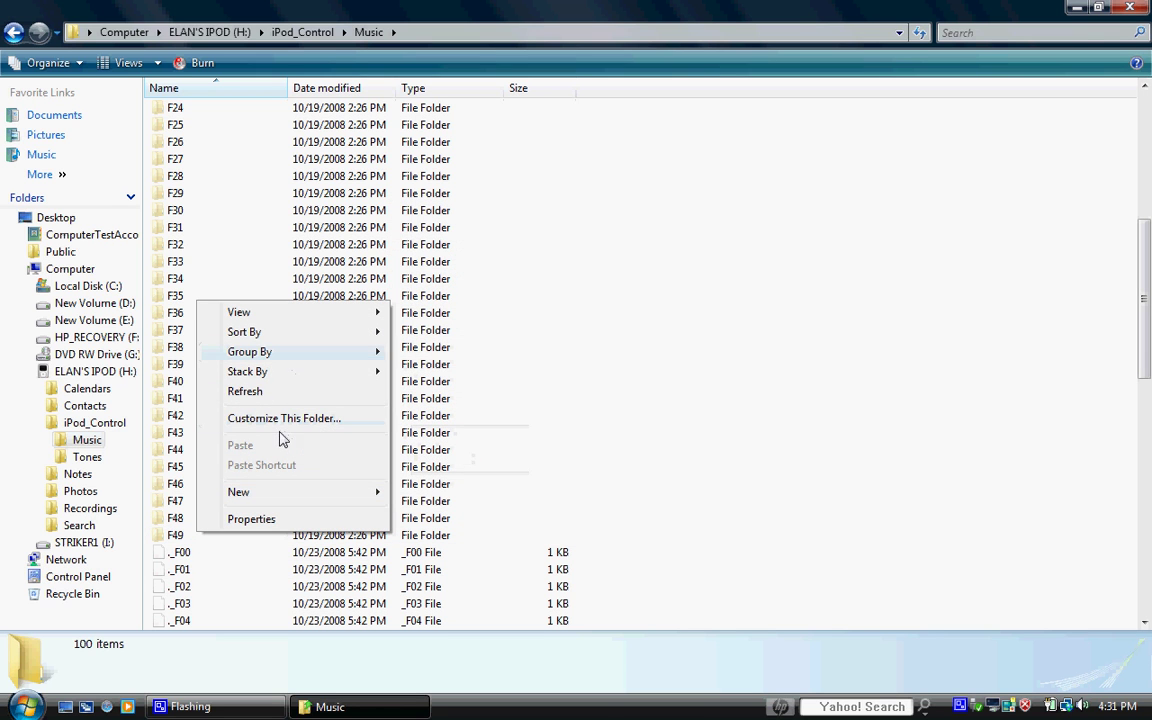
left_click(177, 522)
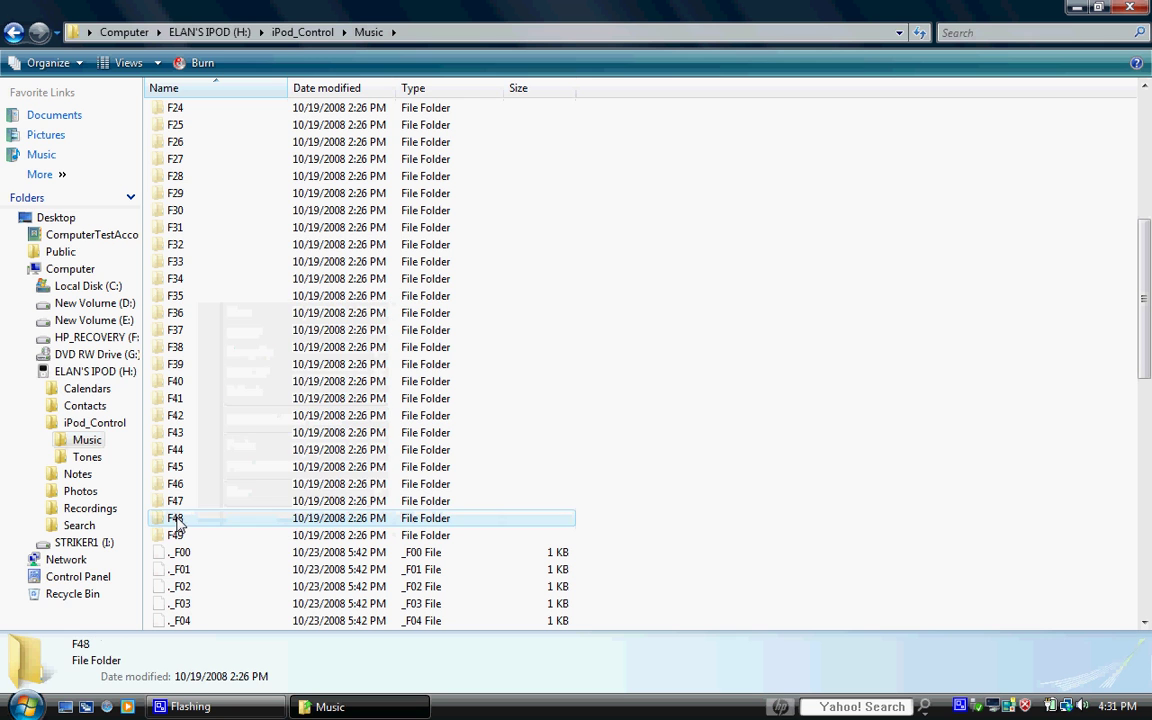
right_click(177, 522)
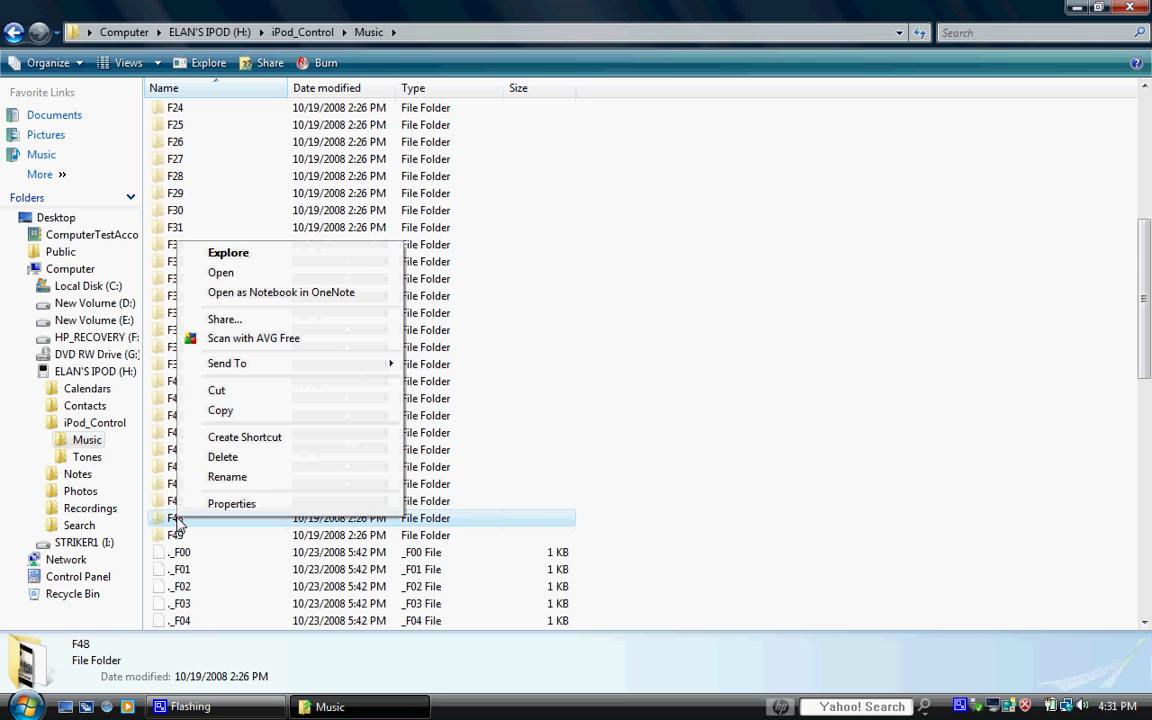
left_click(242, 410)
Close the Music window and paste F48 onto the desktop
left_click(1131, 7)
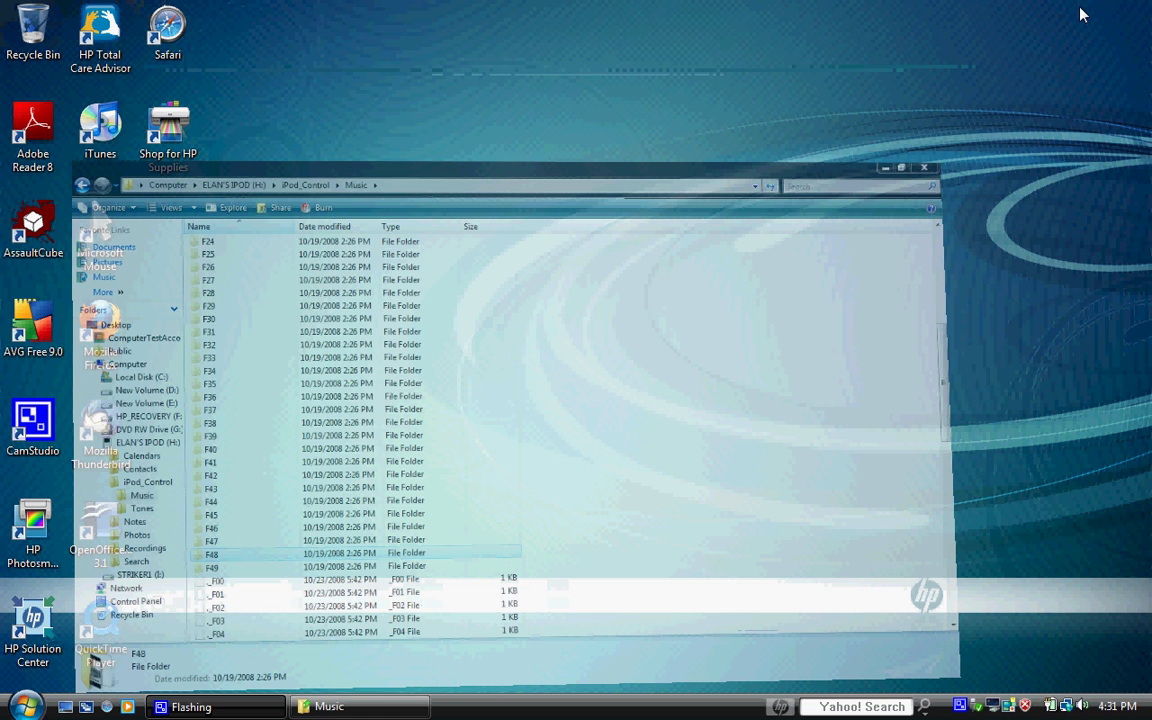
right_click(352, 331)
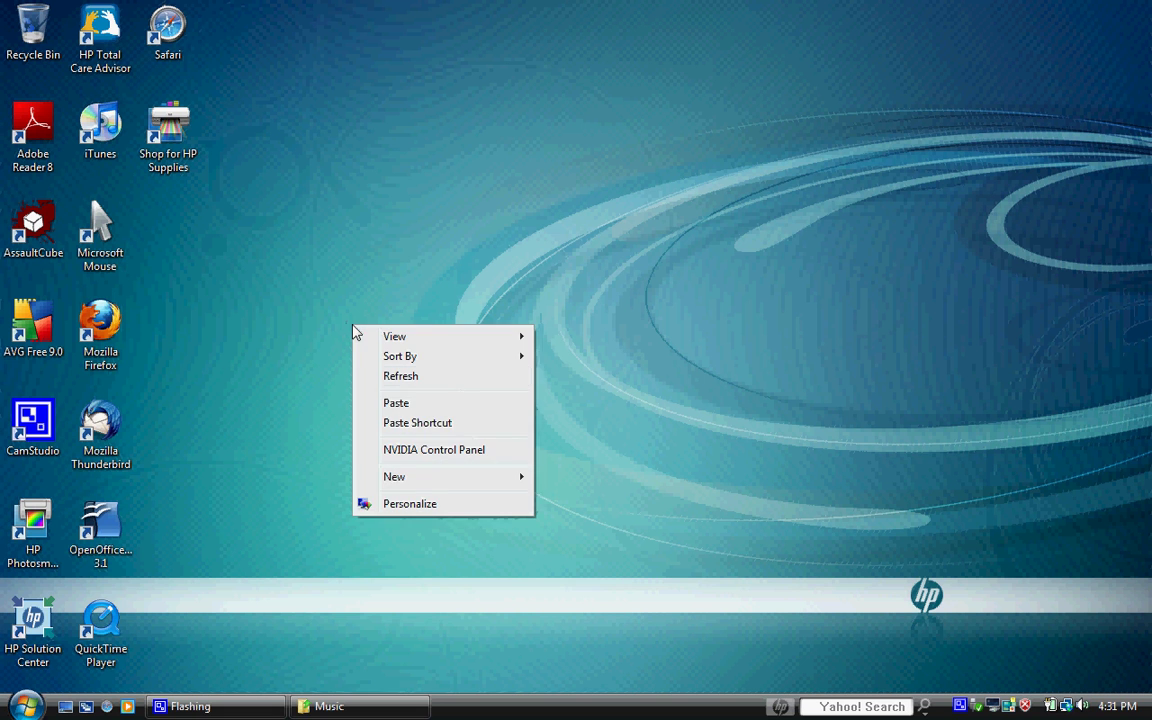
left_click(444, 403)
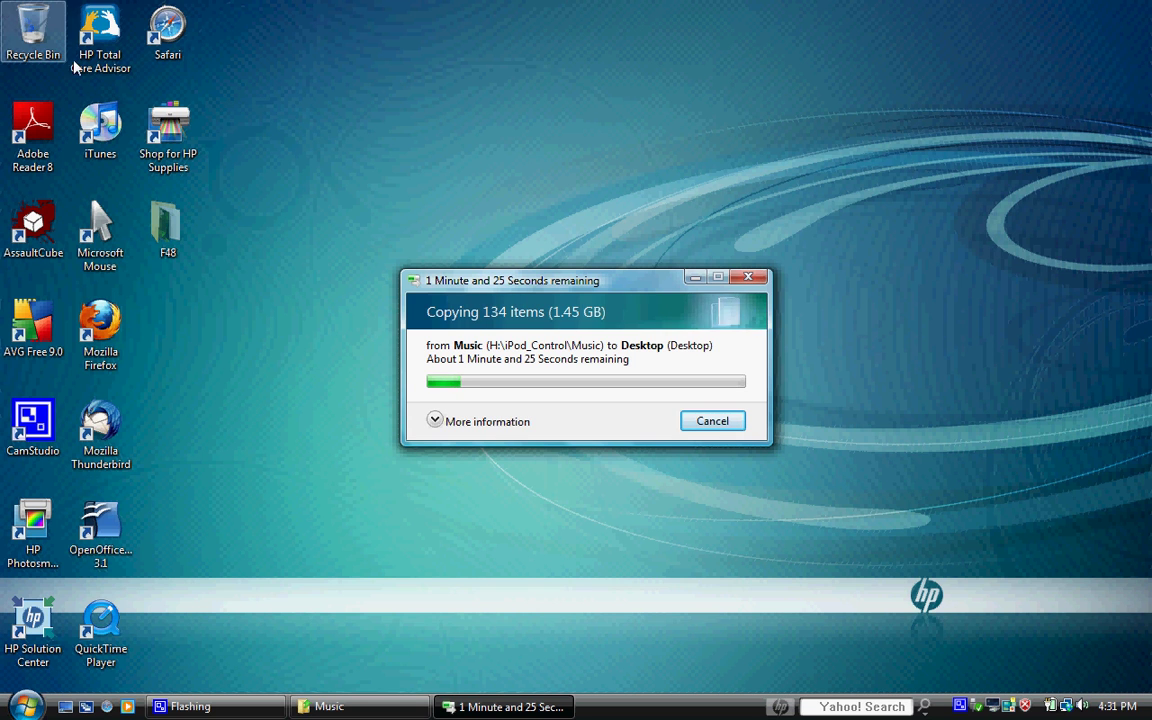
Expand the copy dialog's More information to see source, destination, items remaining and speed
left_click(436, 422)
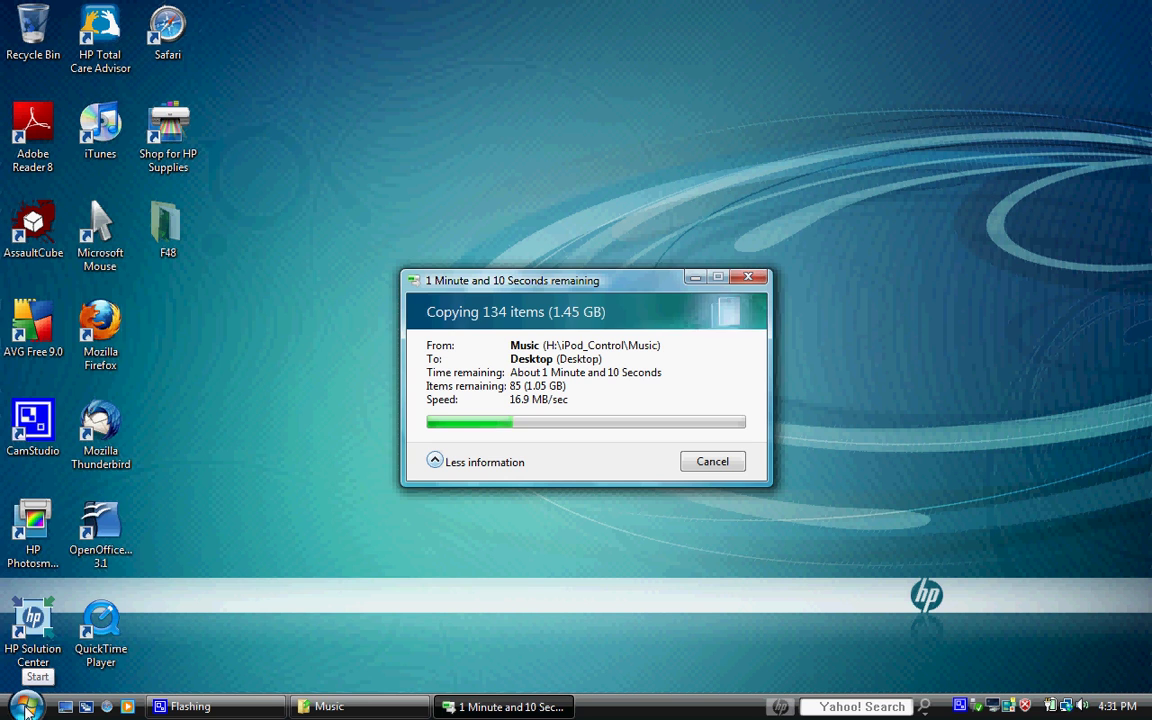
left_click(26, 708)
Wait while the 1.45 GB F48 copy to the desktop reaches its last item
left_click(26, 708)
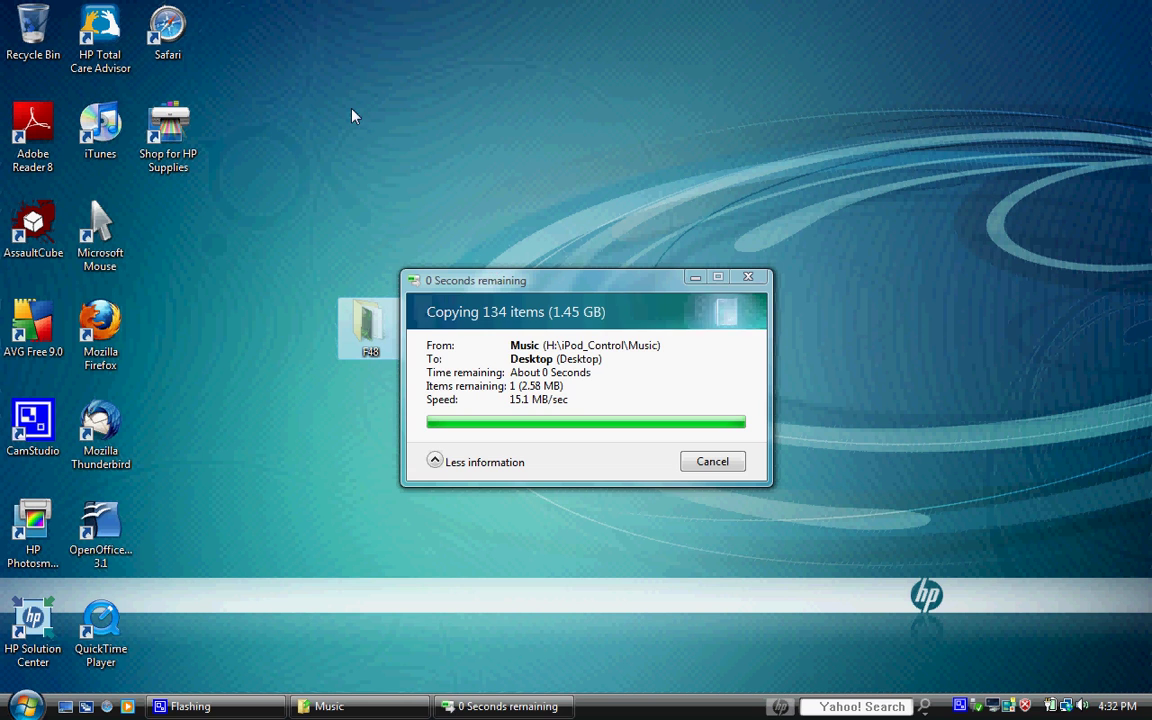
left_click(272, 369)
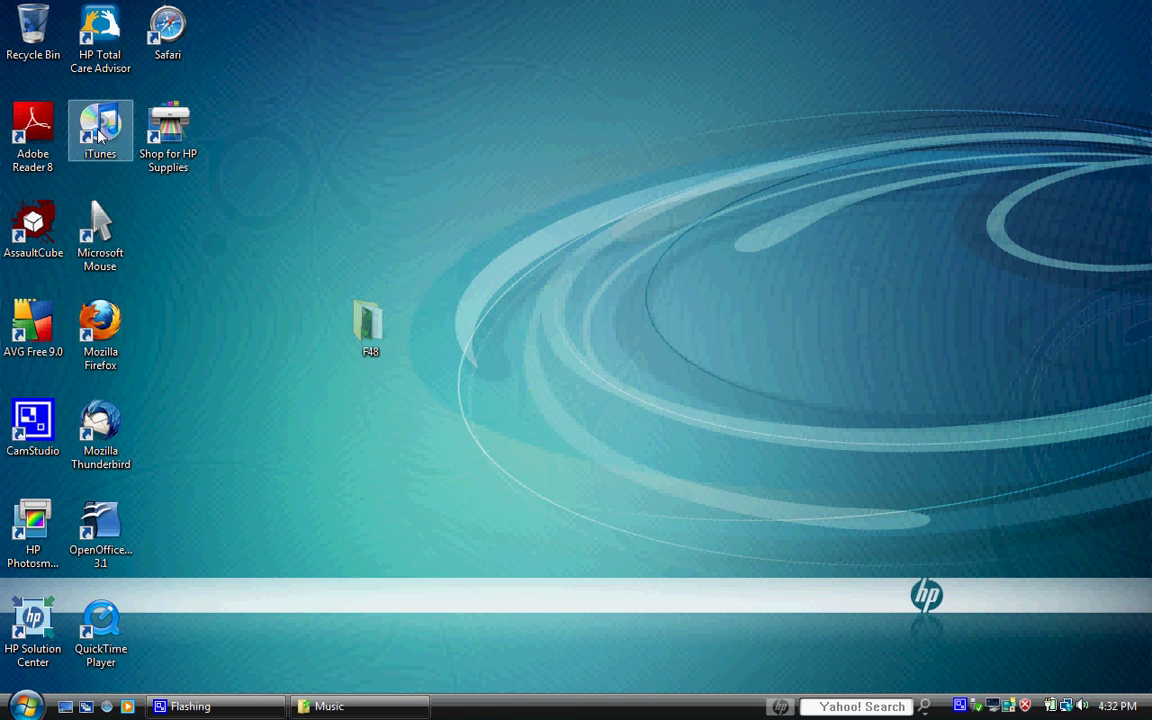
double_click(99, 130)
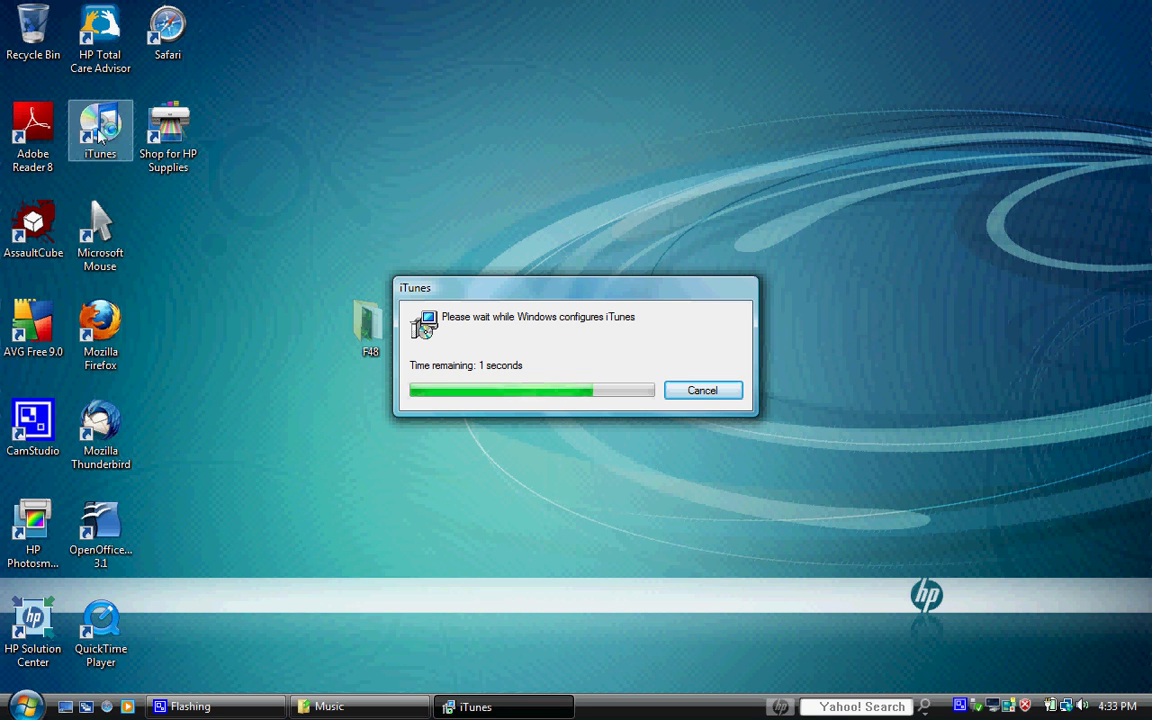
left_click(720, 394)
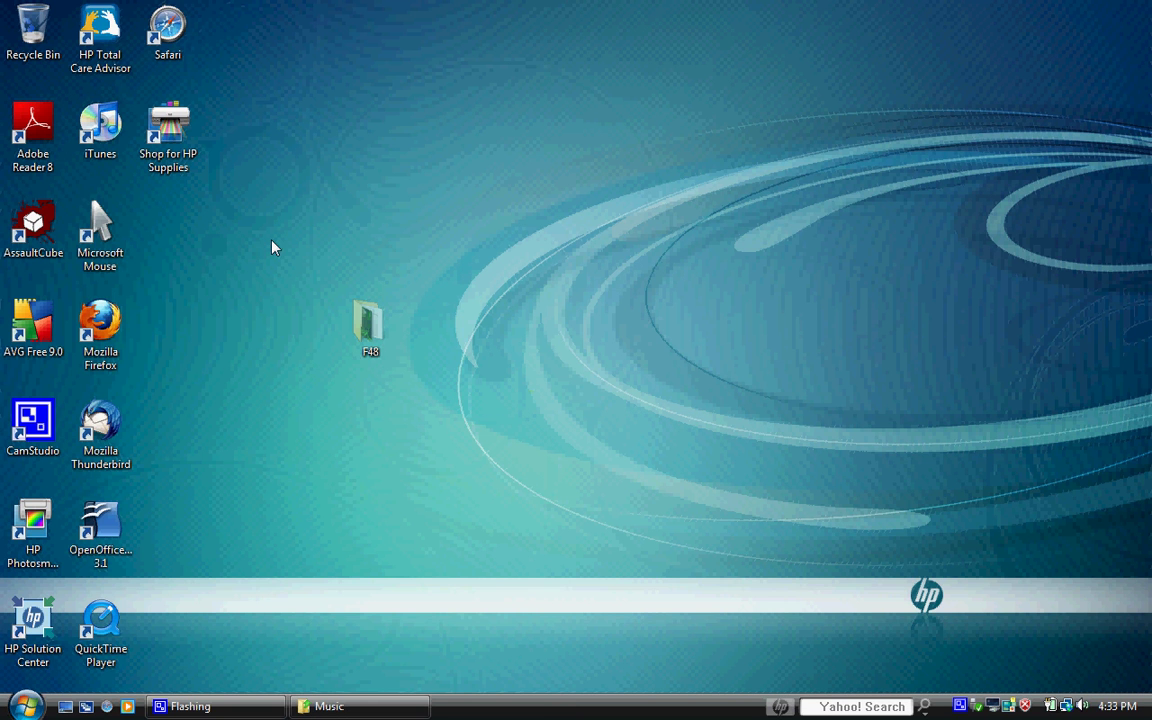
In F48's properties, clear Hidden, Read-only and indexing, applying to all subfolders and files
right_click(358, 346)
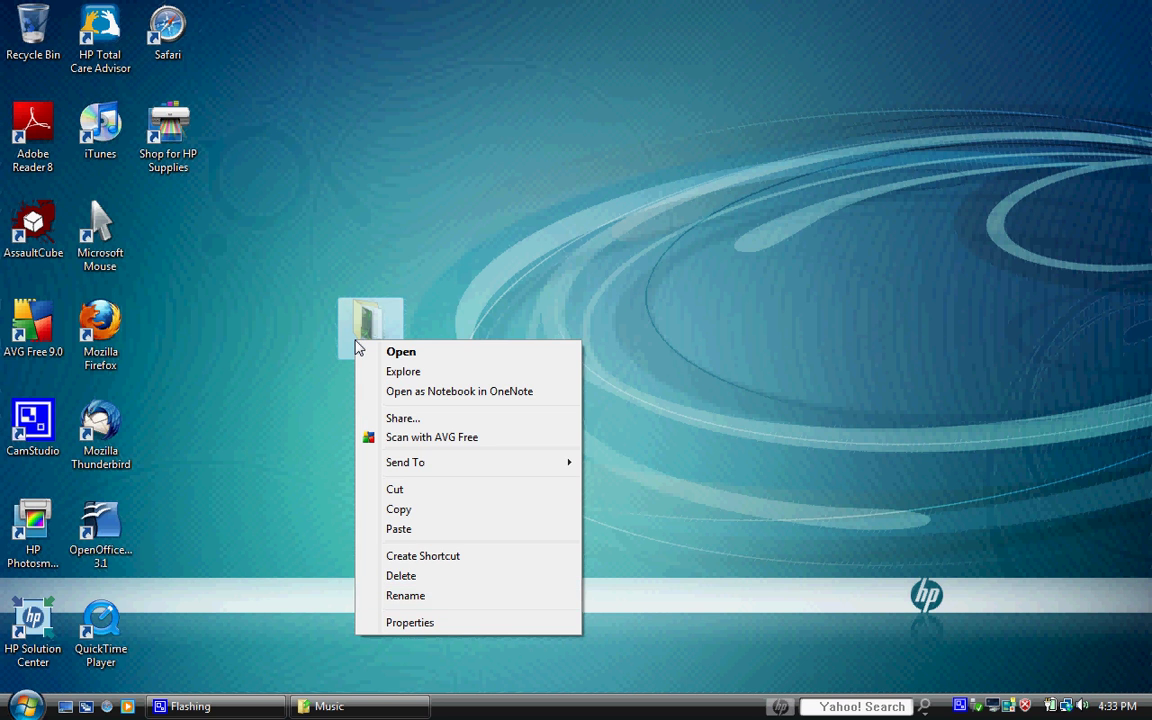
left_click(447, 624)
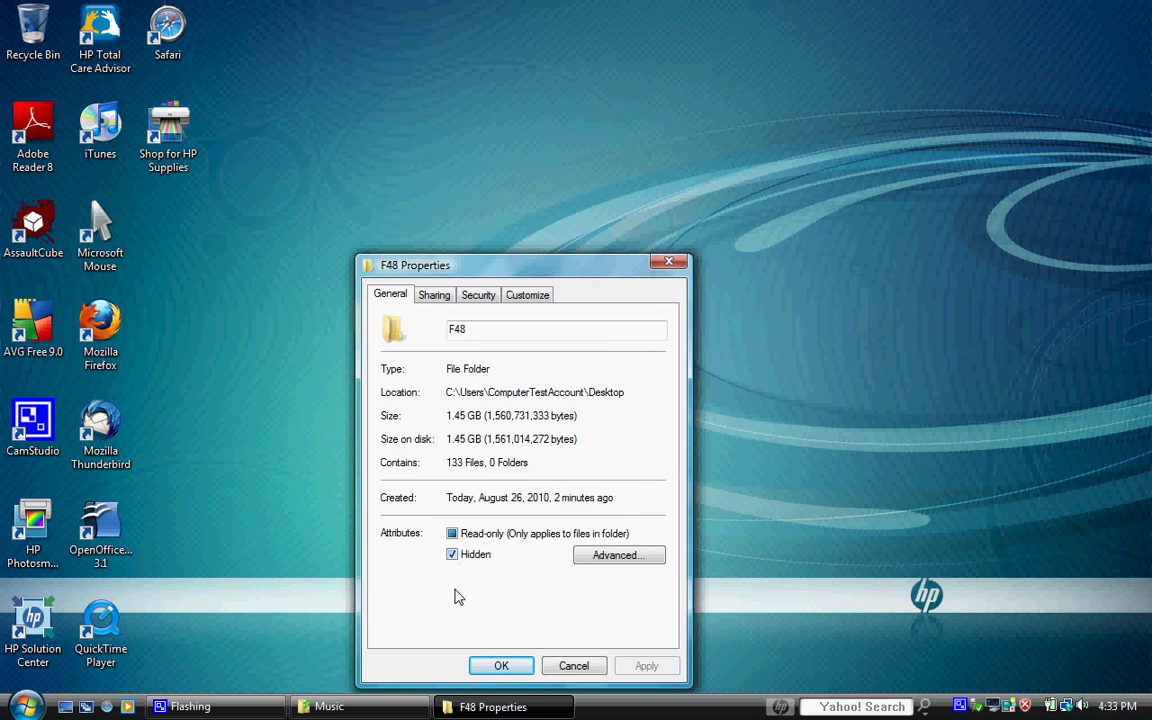
left_click(453, 556)
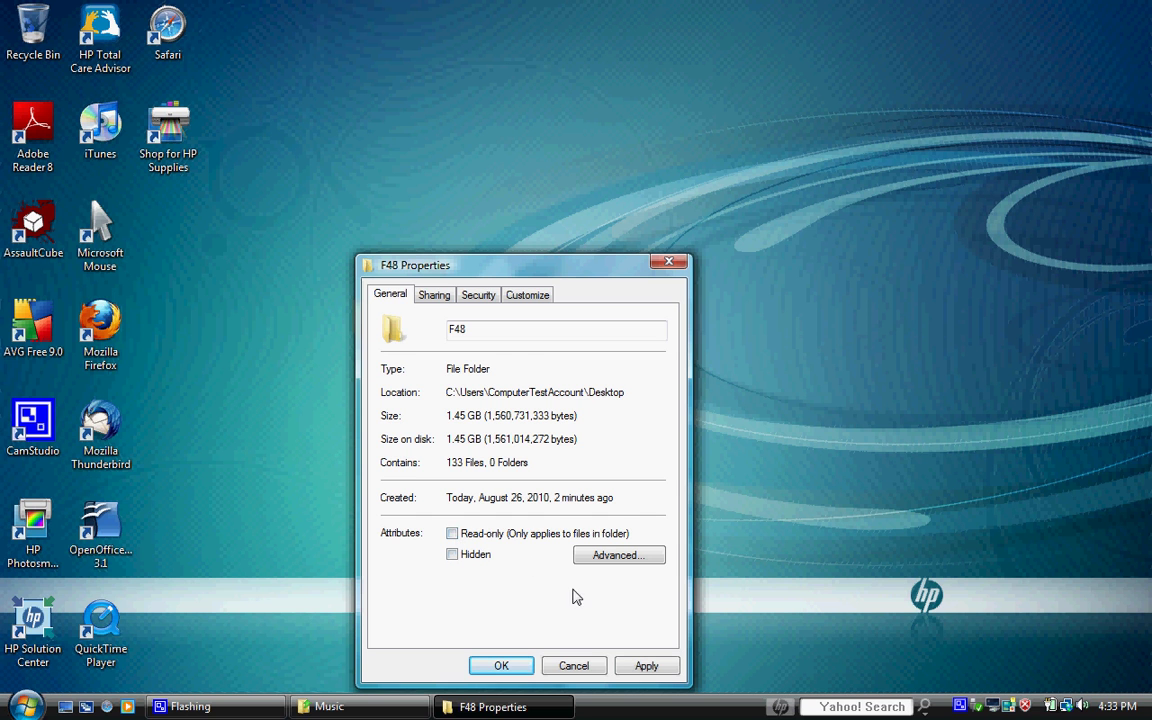
left_click(618, 558)
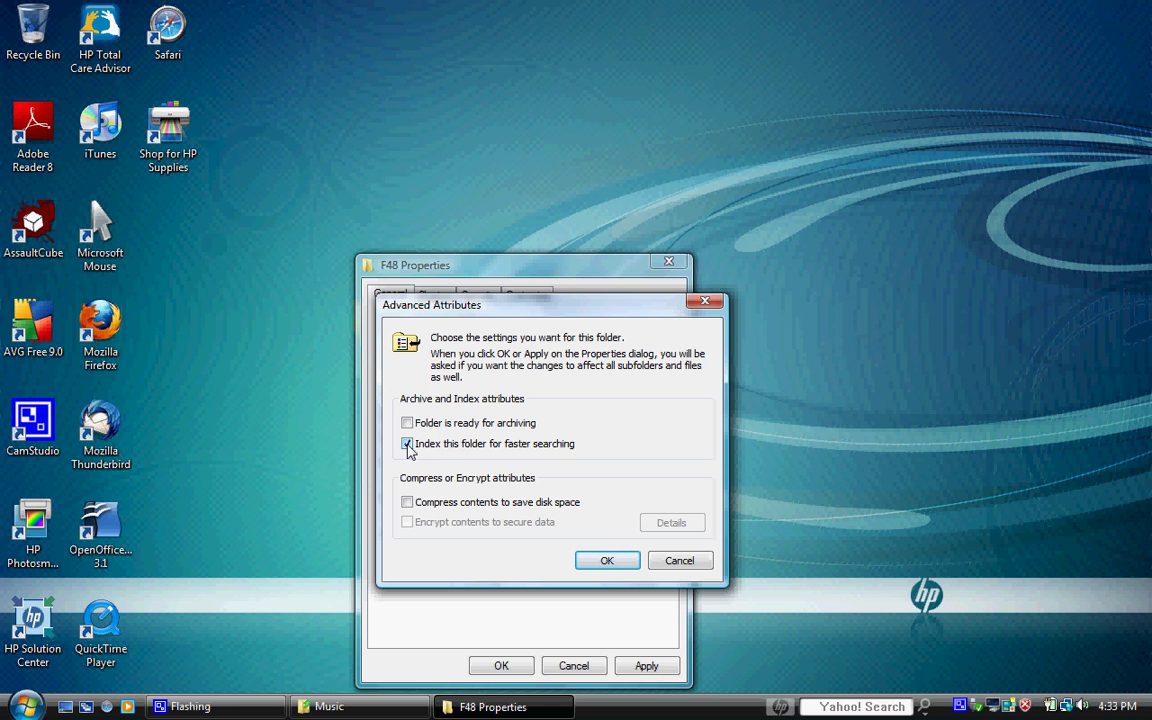
left_click(603, 560)
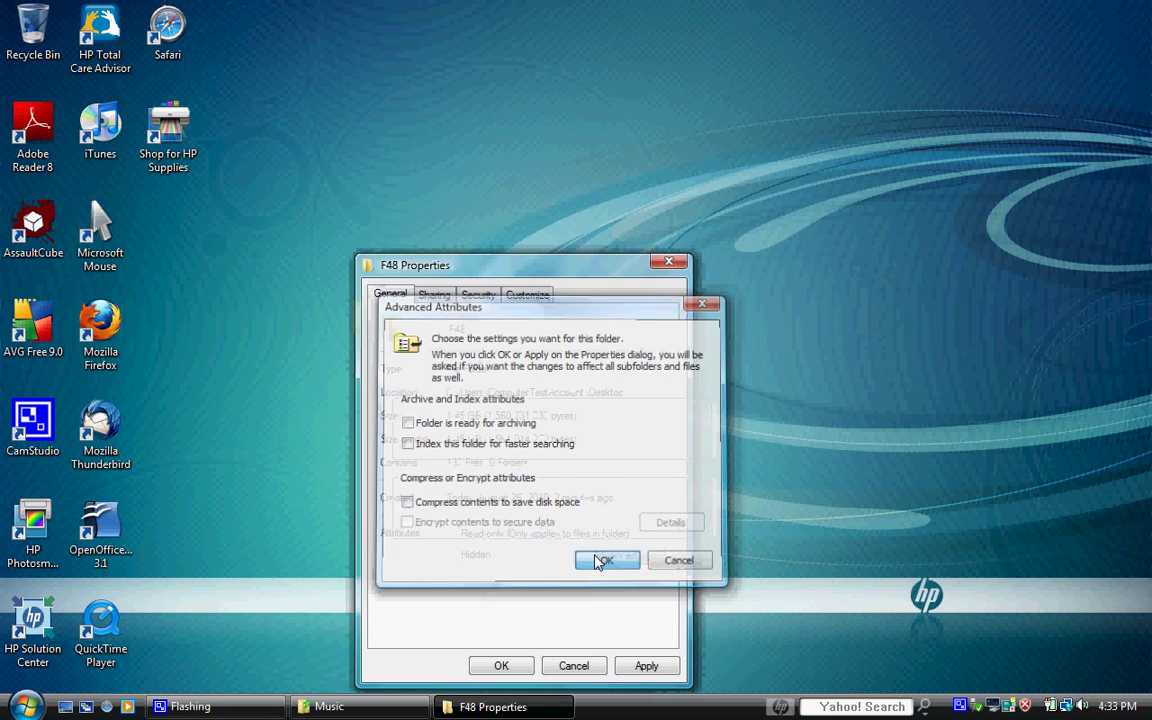
left_click(640, 666)
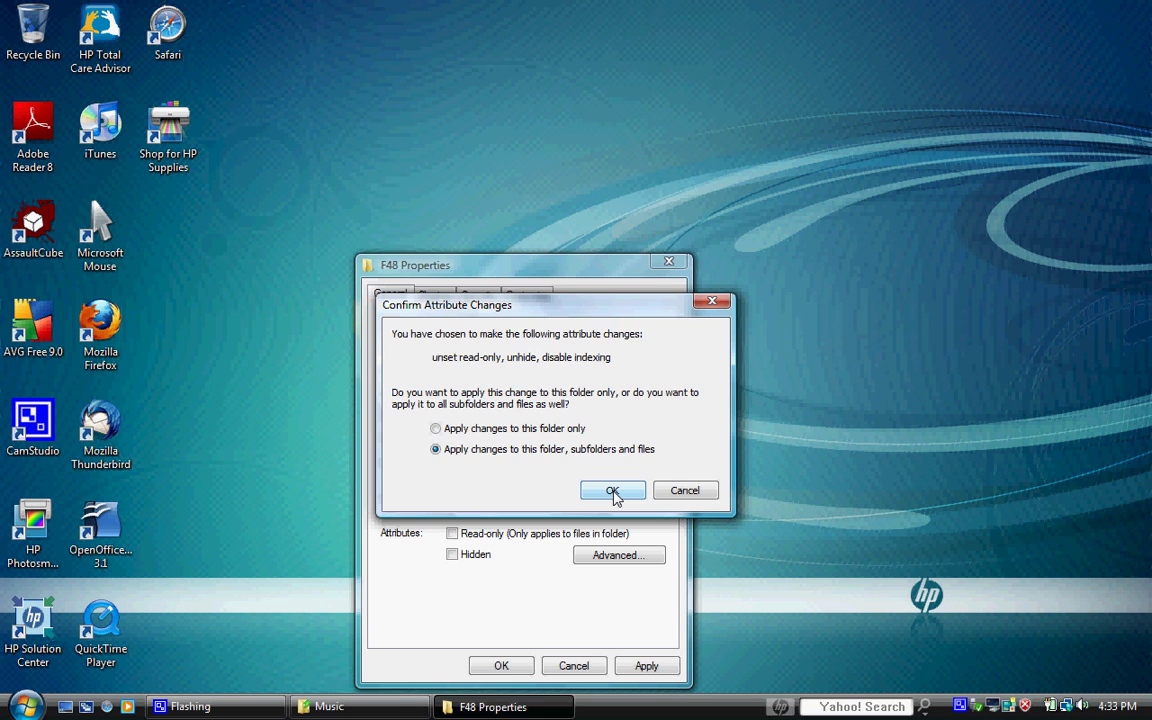
left_click(612, 492)
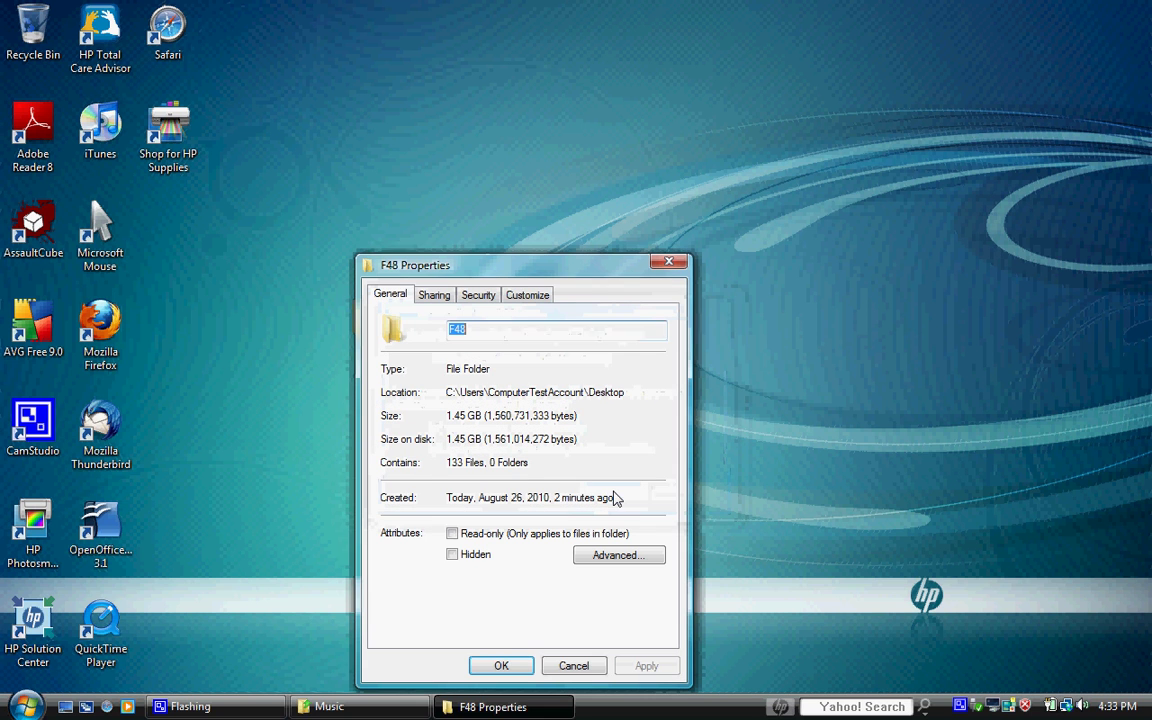
Close F48's properties and open the desktop F48 folder to list its 133 songs
left_click(501, 666)
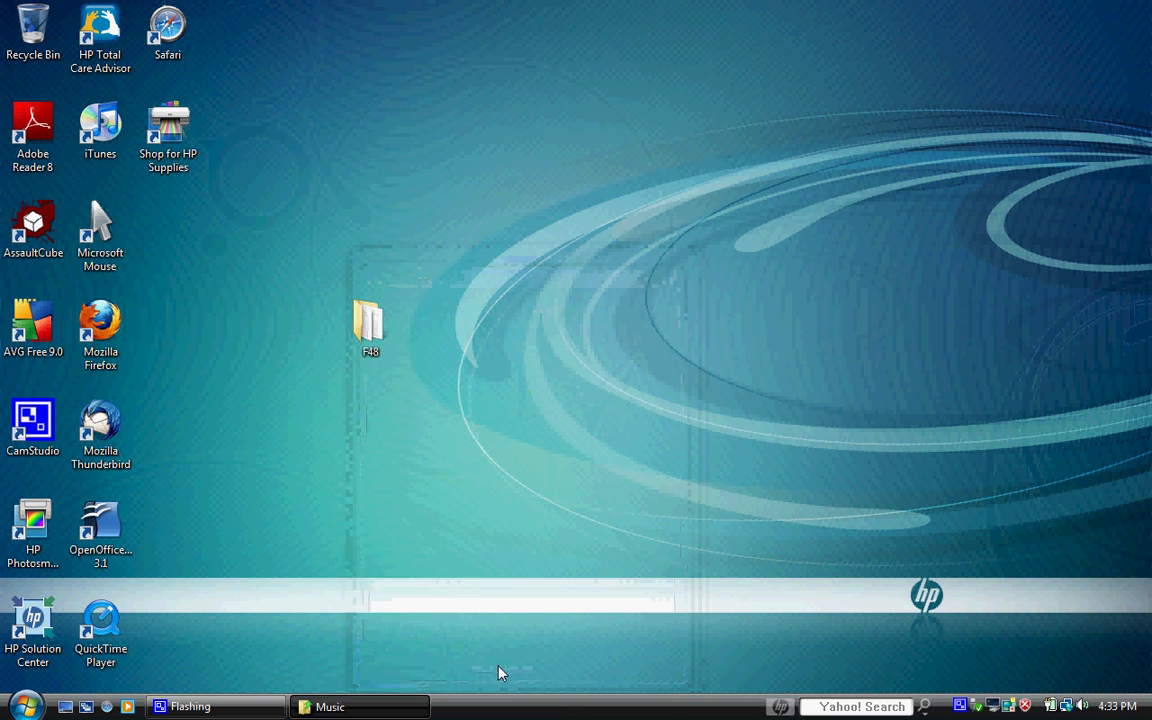
right_click(370, 336)
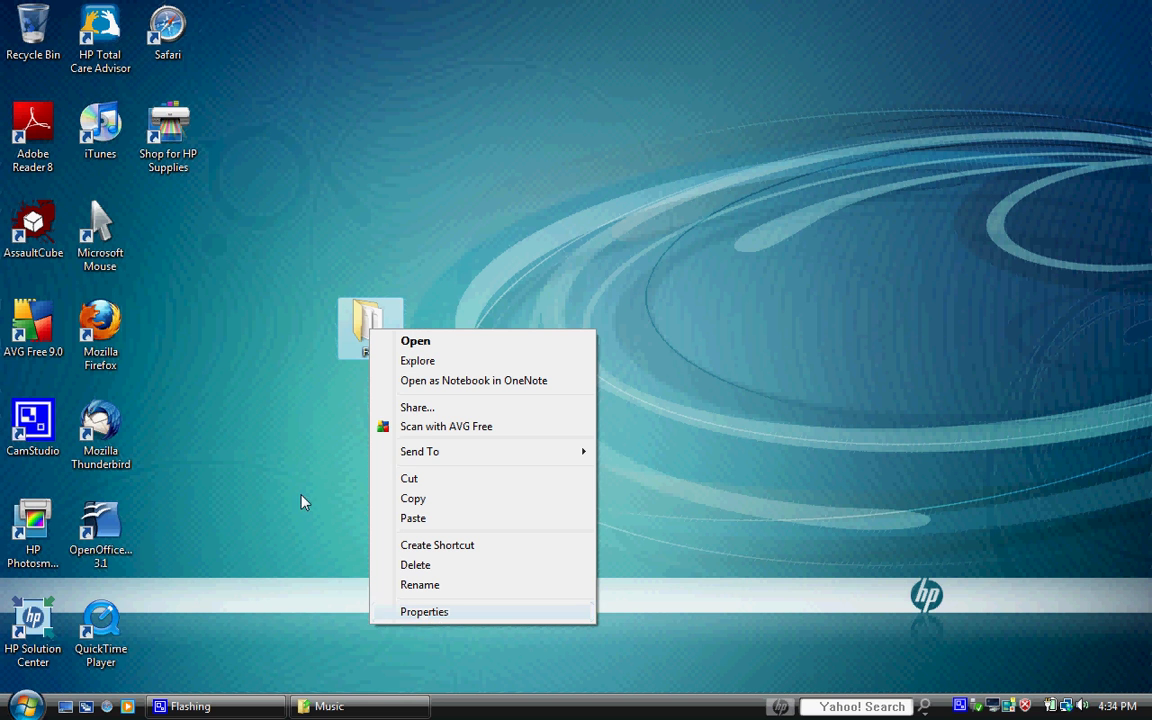
left_click(325, 460)
double_click(370, 330)
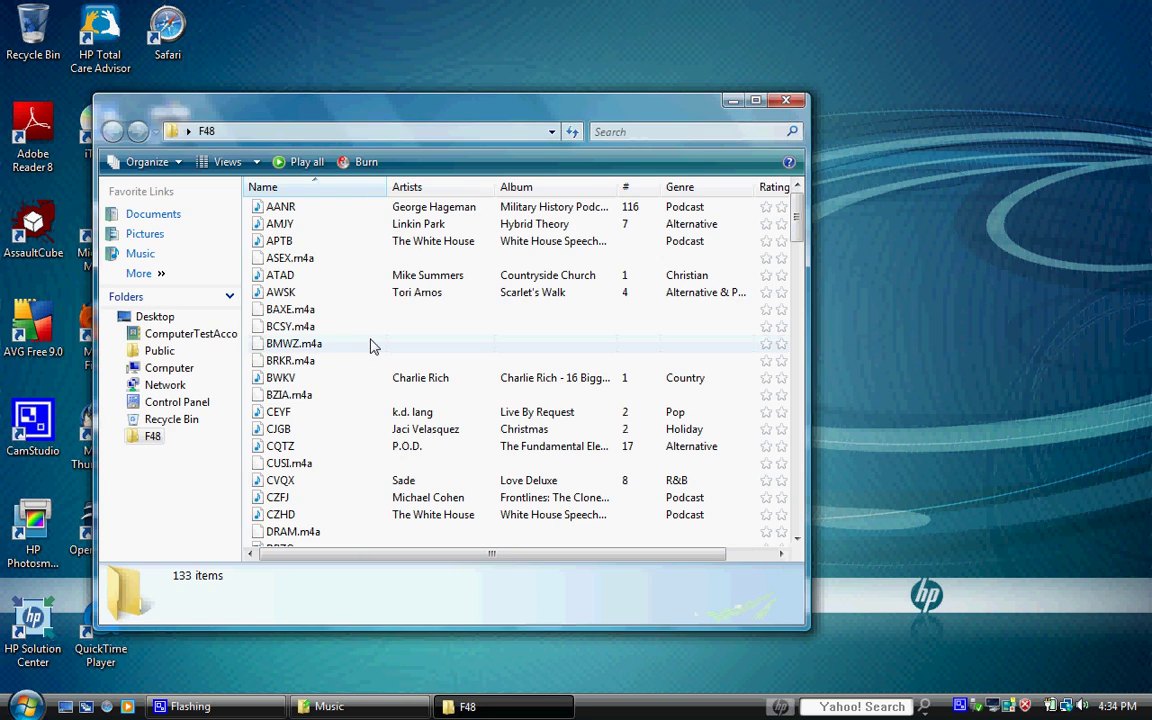